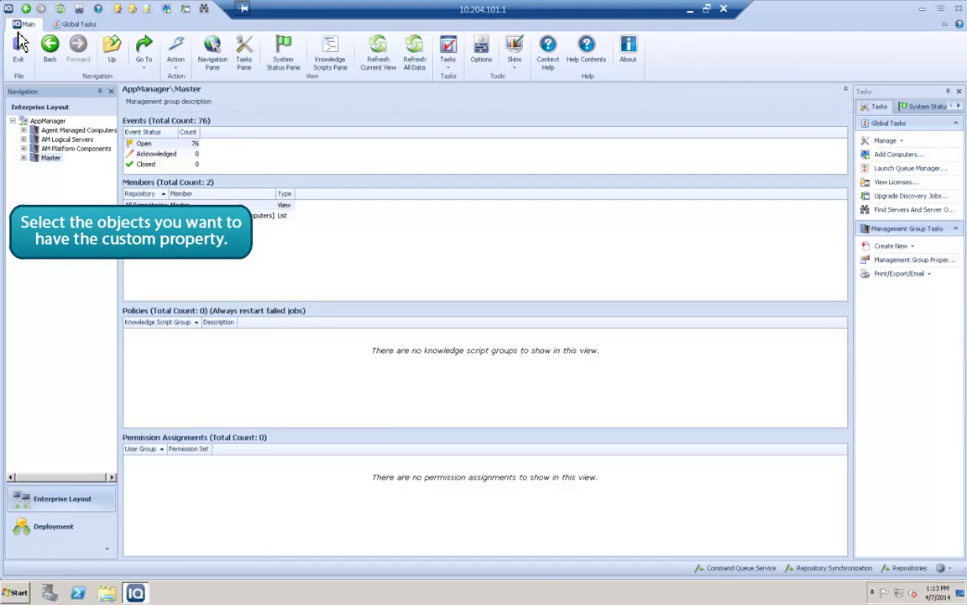
Step: Display the custom properties of server HOUIDAM807 in the Master management group's Servers view
left_click(24, 158)
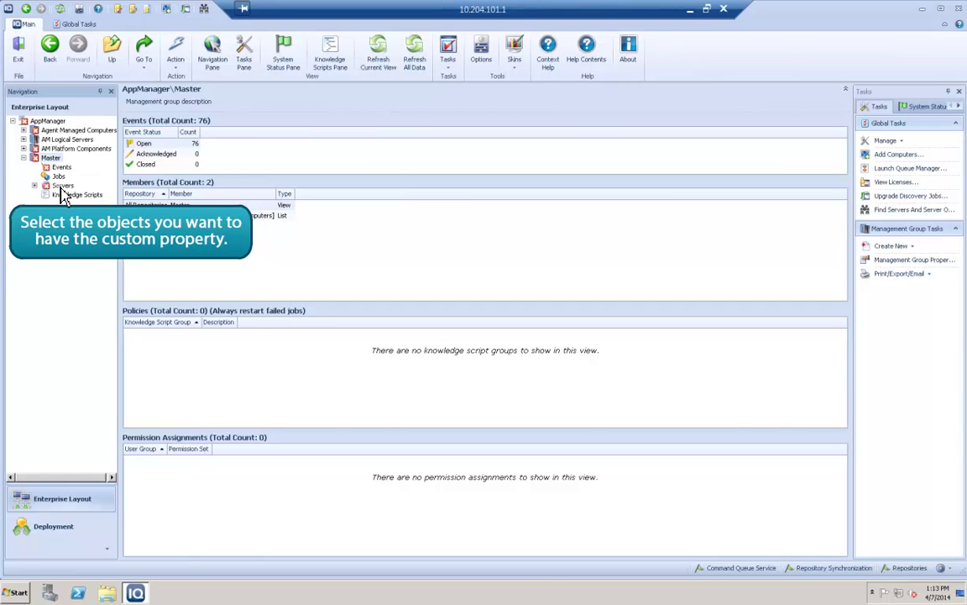
left_click(62, 187)
left_click(130, 163)
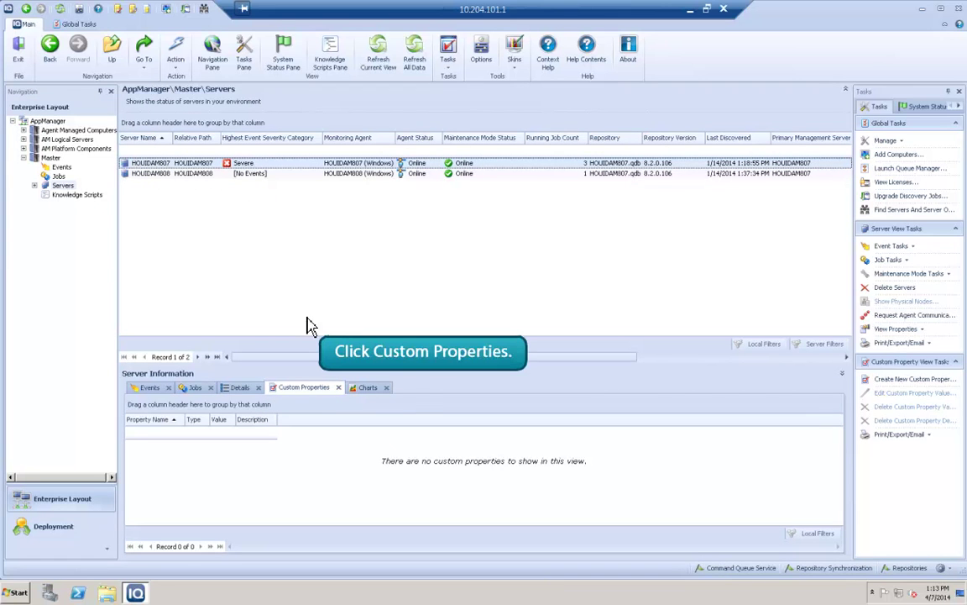
left_click(315, 393)
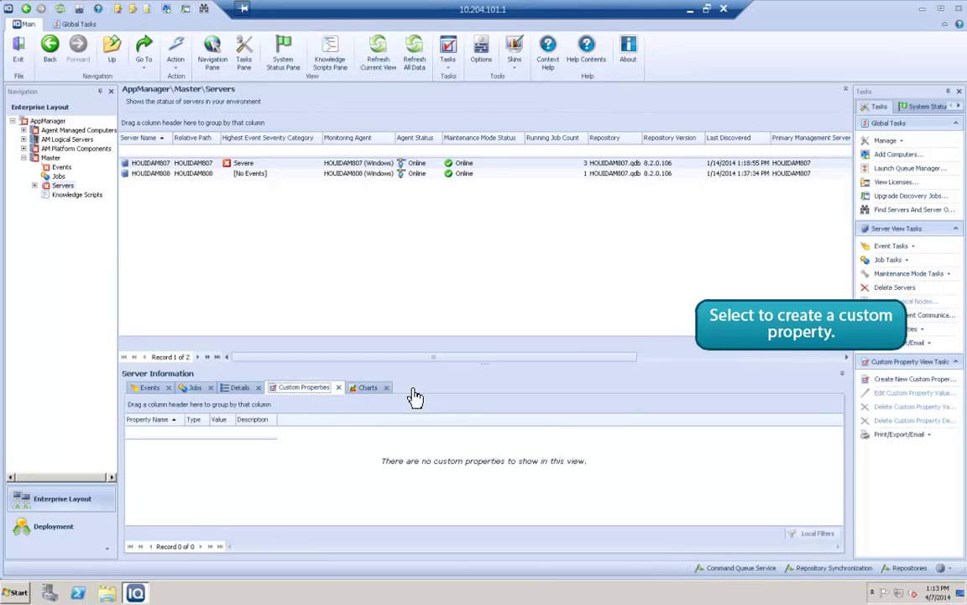
Step: Create a String custom property named "Houston servers" with the description "Servers in the Houston office" and the value HOU_SERV
left_click(907, 382)
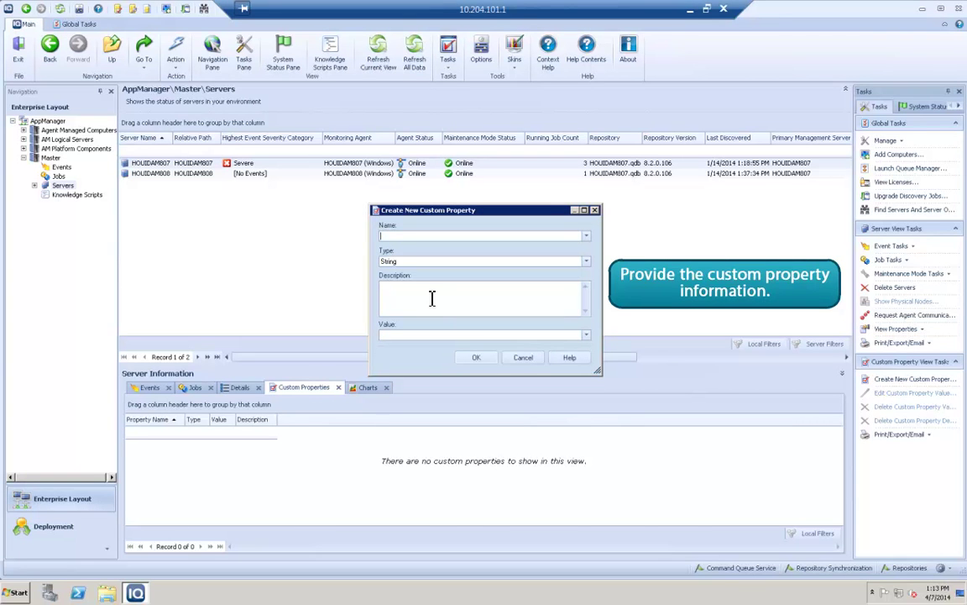
type("Houston servers")
left_click(587, 262)
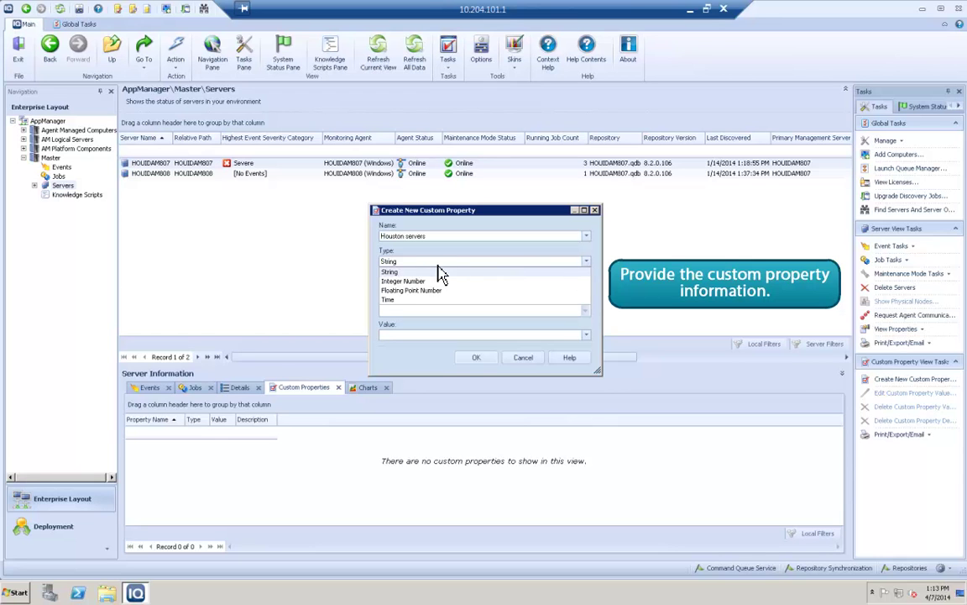
left_click(386, 274)
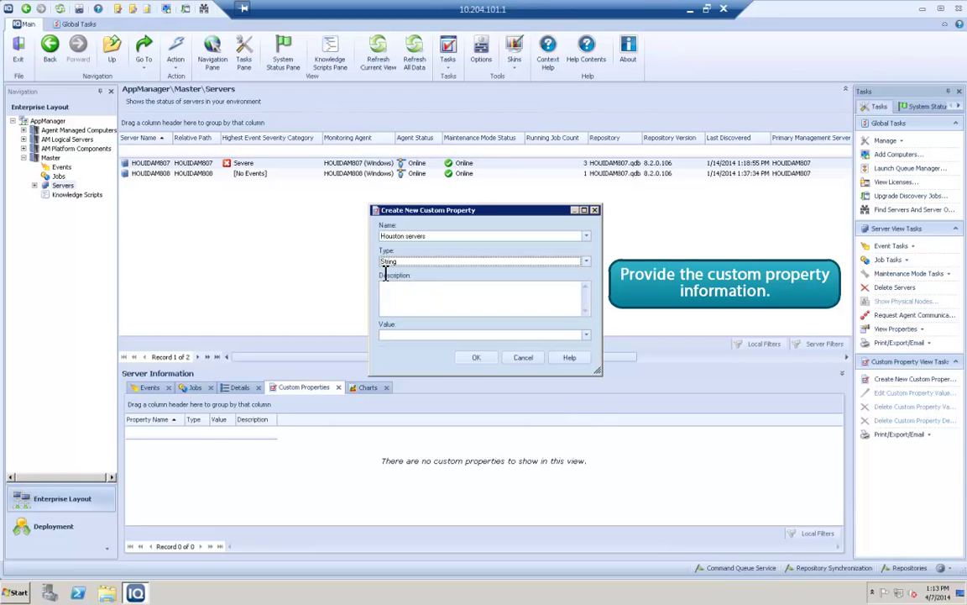
left_click(387, 288)
type("Servers in the Houston office")
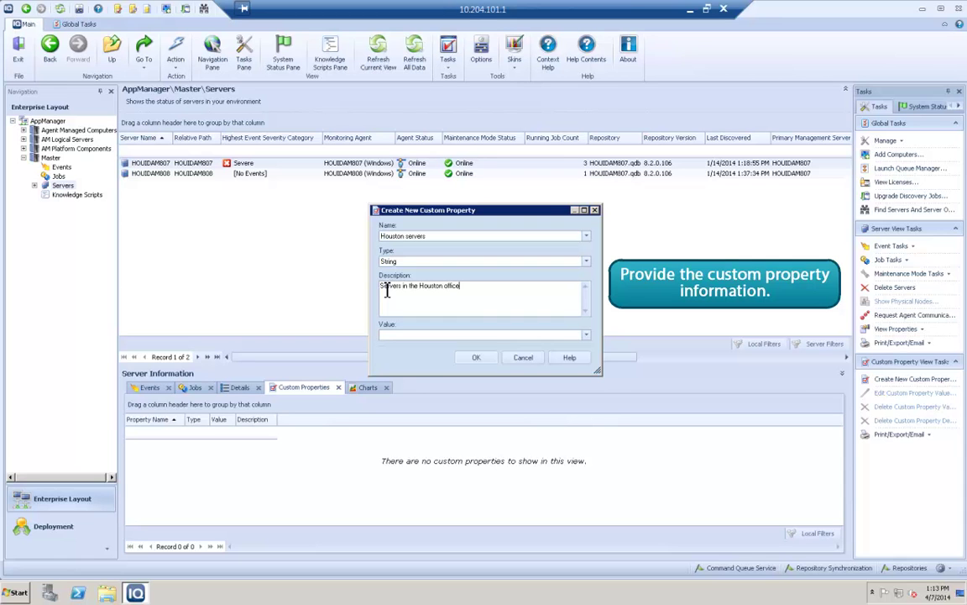
left_click(395, 334)
type("HOU_SERV")
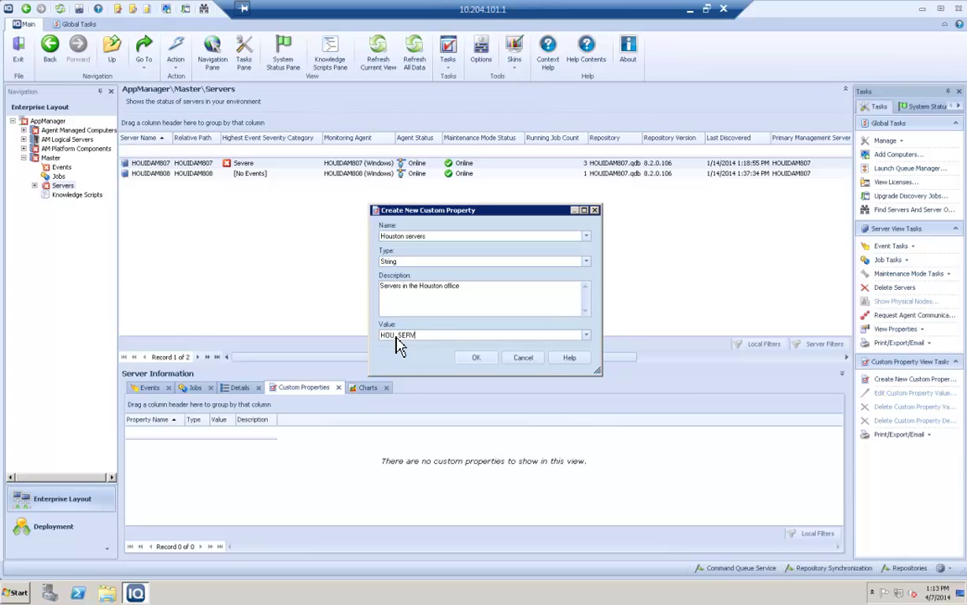
left_click(476, 357)
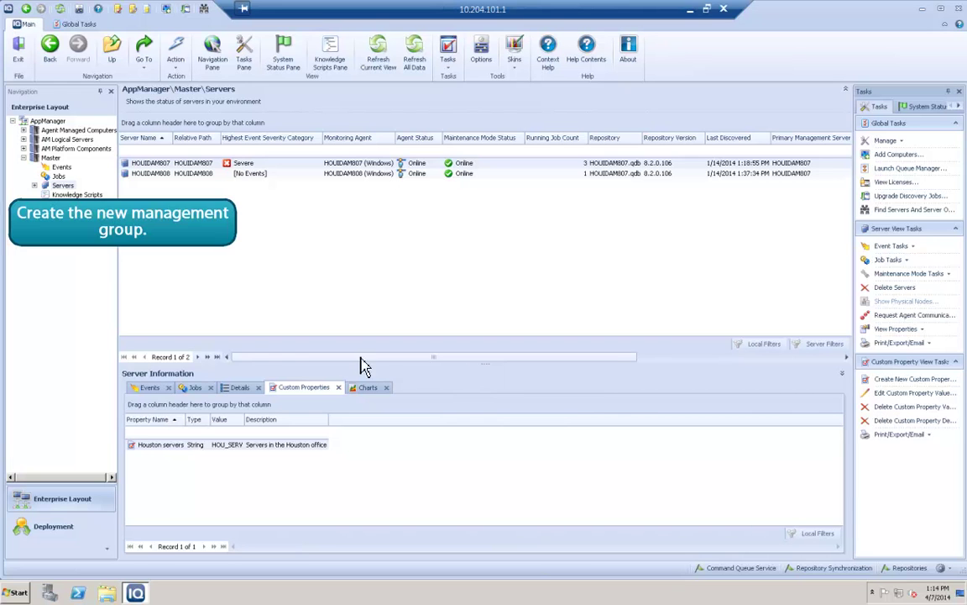
Step: Start a new management group under Master, named "Houston Servers" and described as "Servers in the Houston office"
right_click(54, 159)
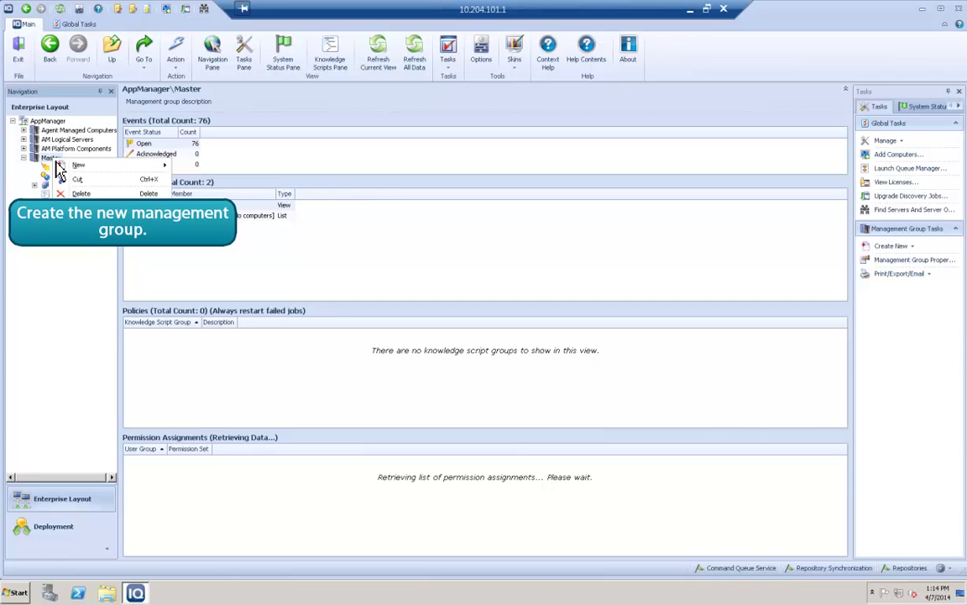
mouse_move(76, 167)
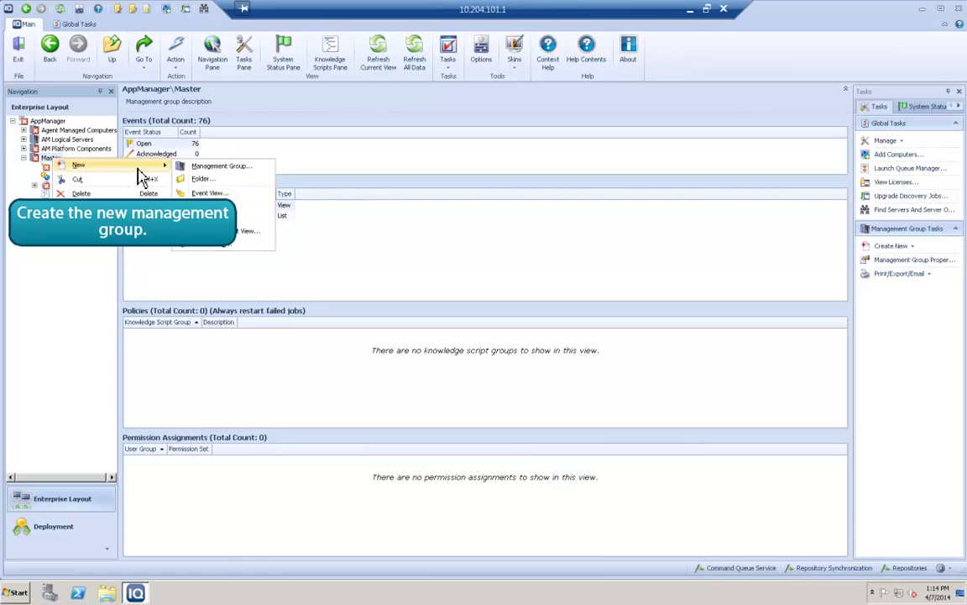
left_click(201, 166)
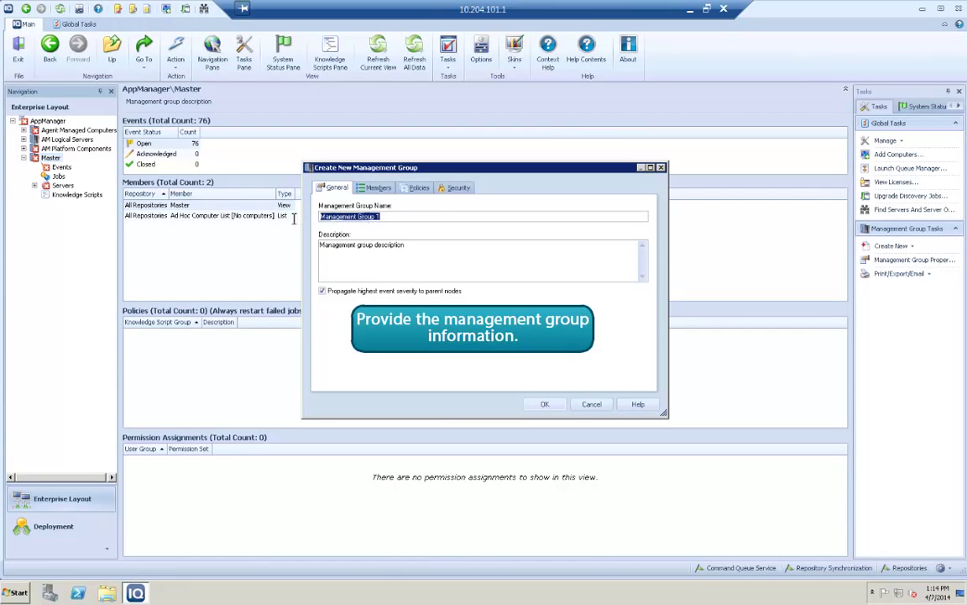
type("Houston Servers")
left_click(408, 246)
left_click_drag(387, 246, 298, 248)
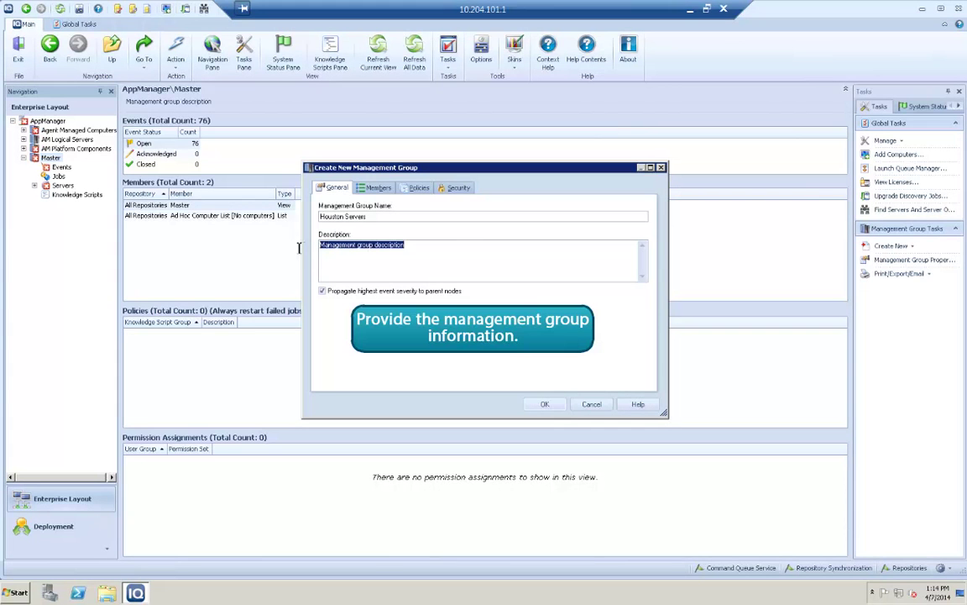
type("Servers in the Houston office")
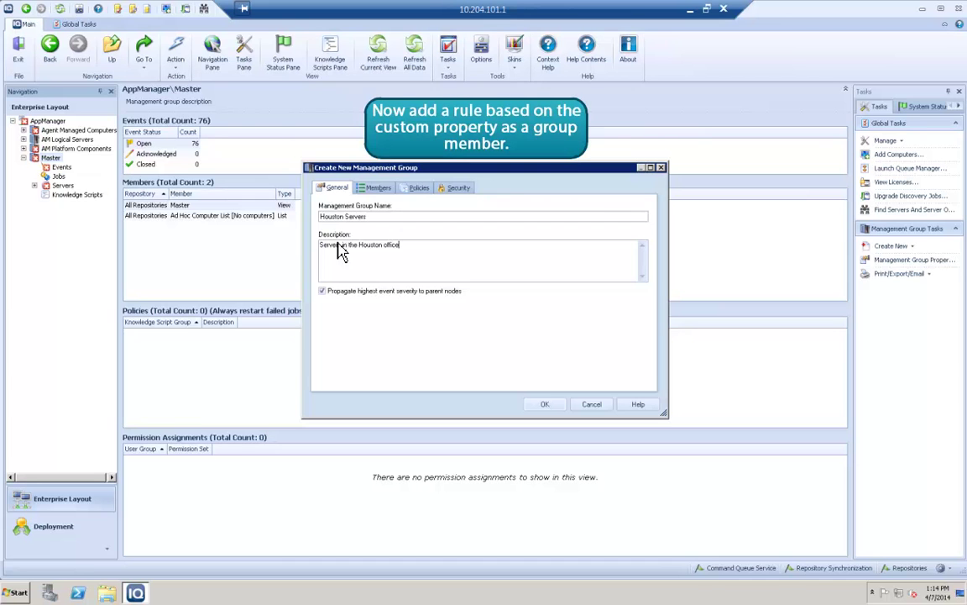
Step: Start a new member rule for the group, named RuleforHoustonServers and described as "Selects servers in the Houston office"
left_click(377, 187)
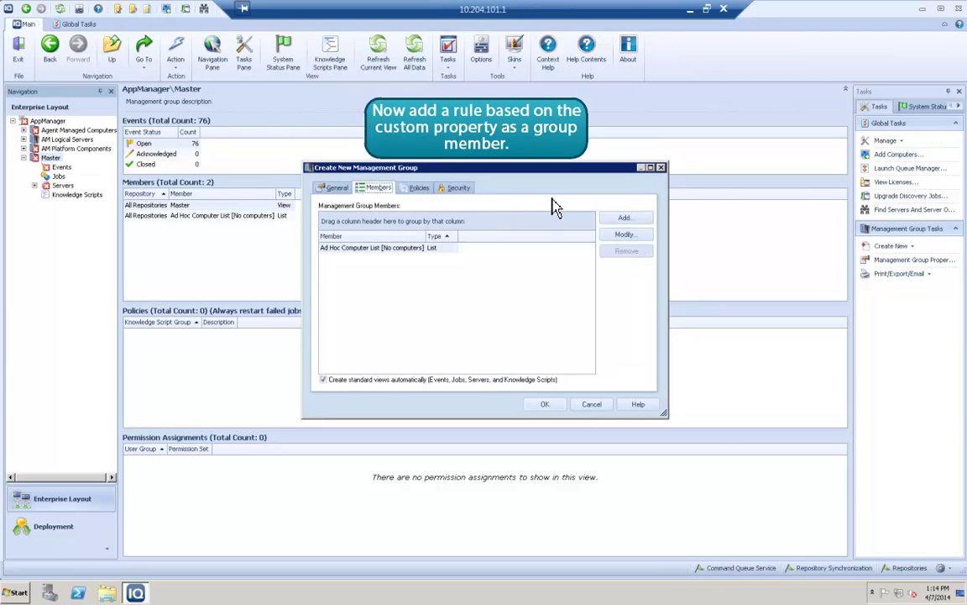
left_click(623, 218)
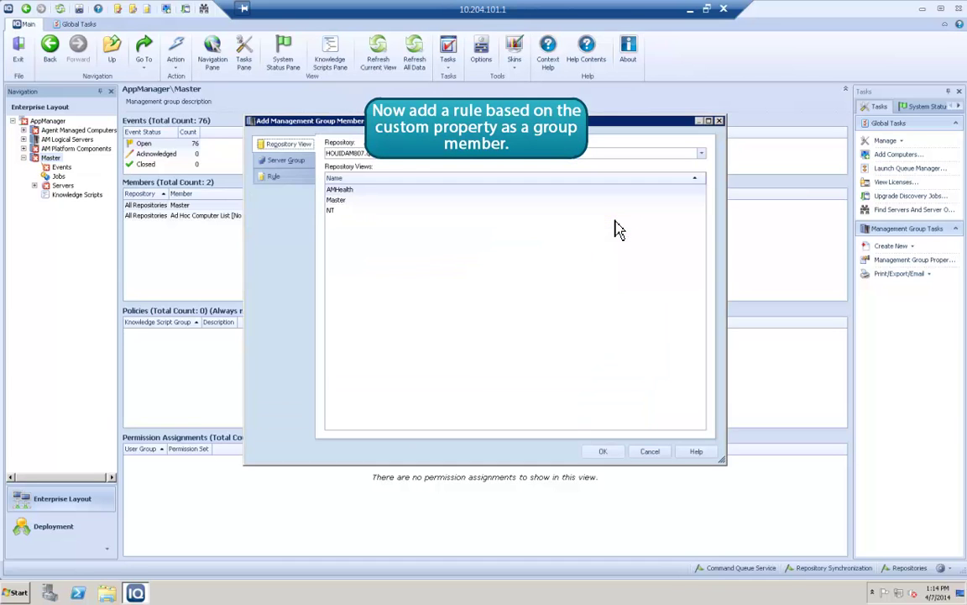
left_click(273, 176)
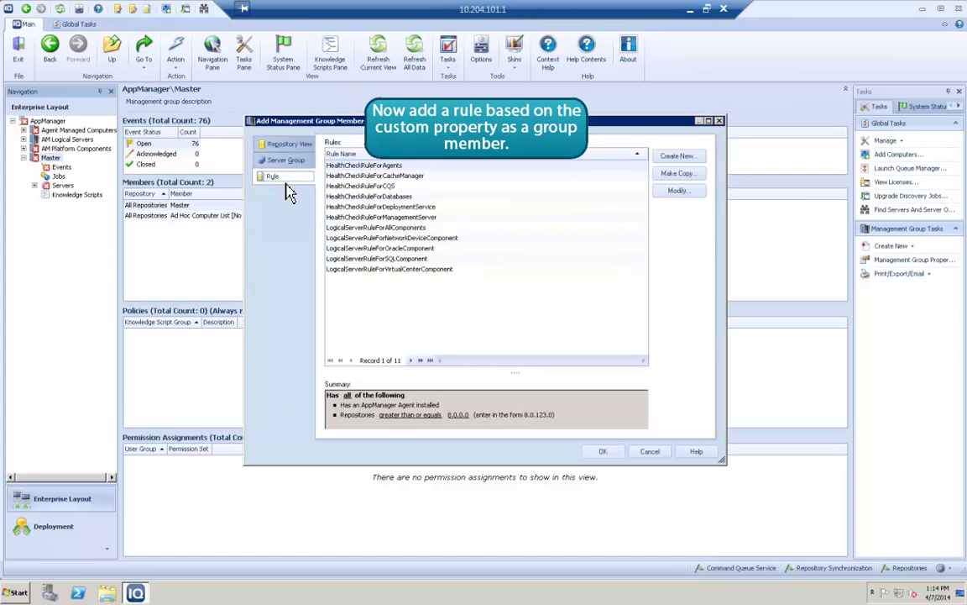
left_click(672, 158)
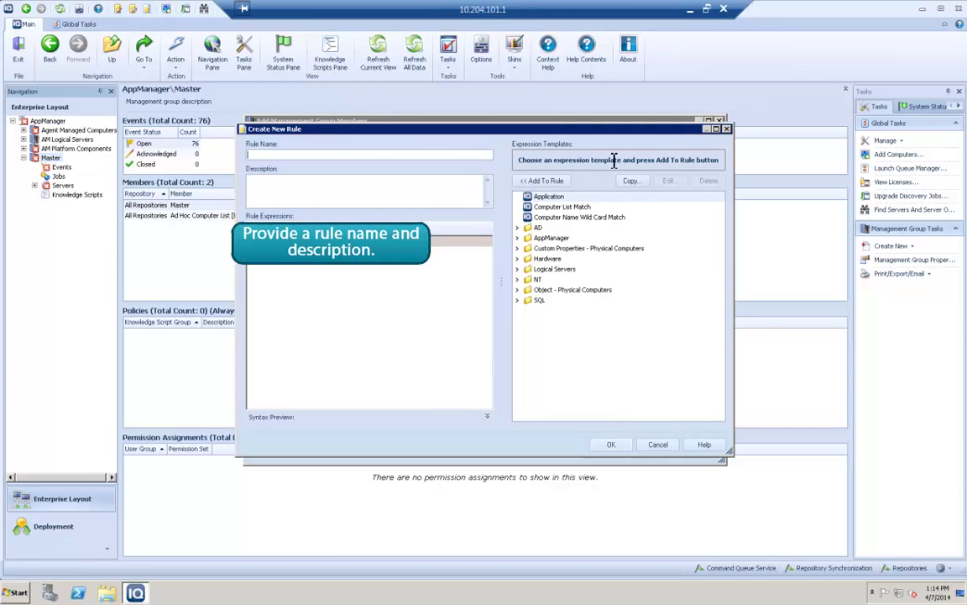
type("RuleforHoustonServers")
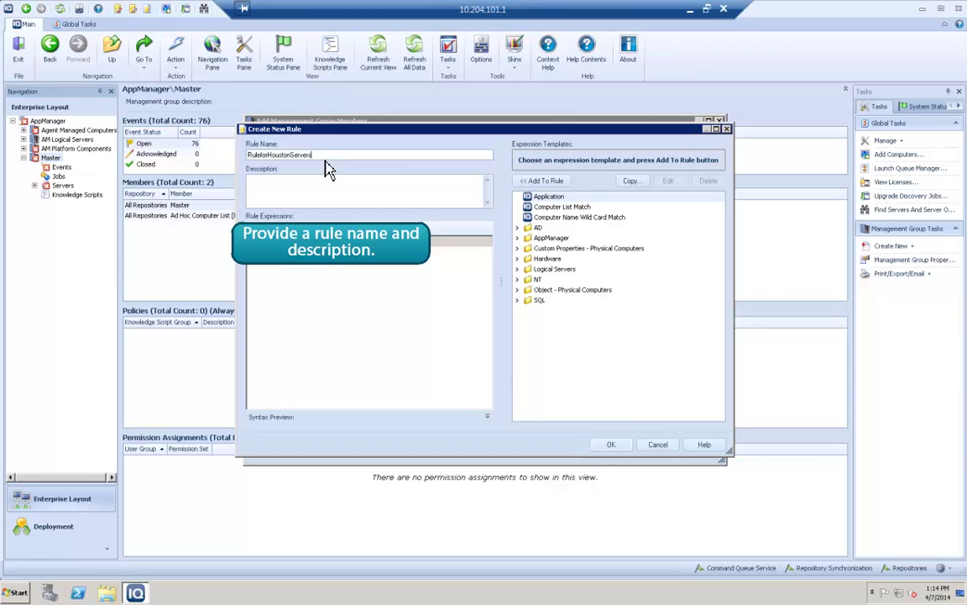
left_click(294, 196)
type("Selects servers in the Houston office")
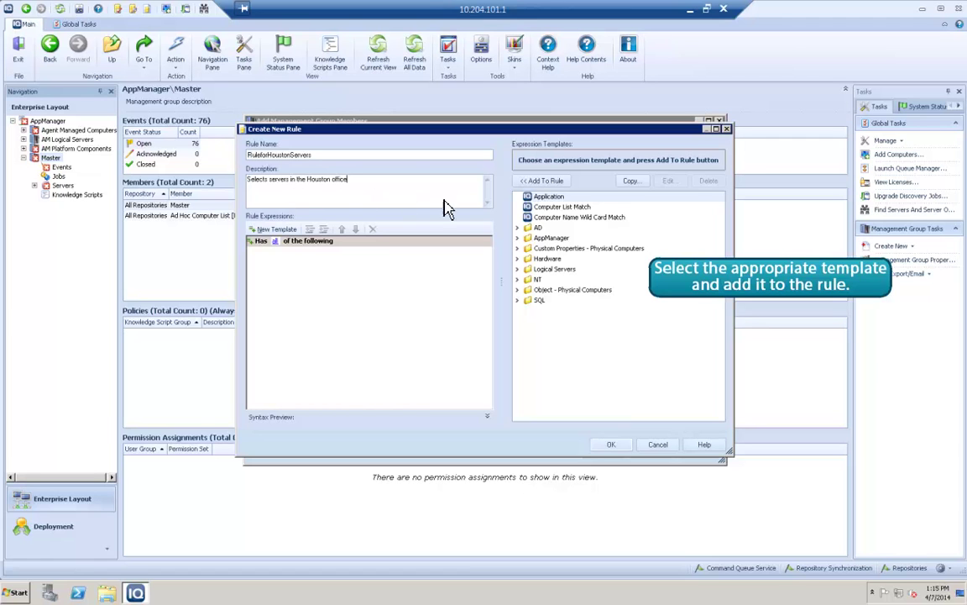
Step: Add the Match Custom Property Value template to the rule, with Houston servers as the property name and HOU_SERV as its value
left_click(517, 249)
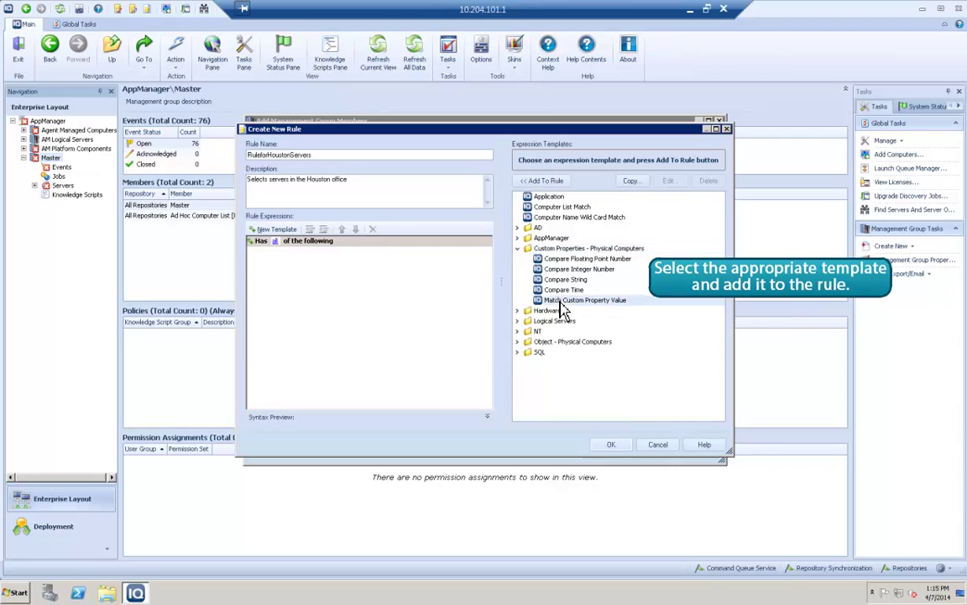
left_click(548, 182)
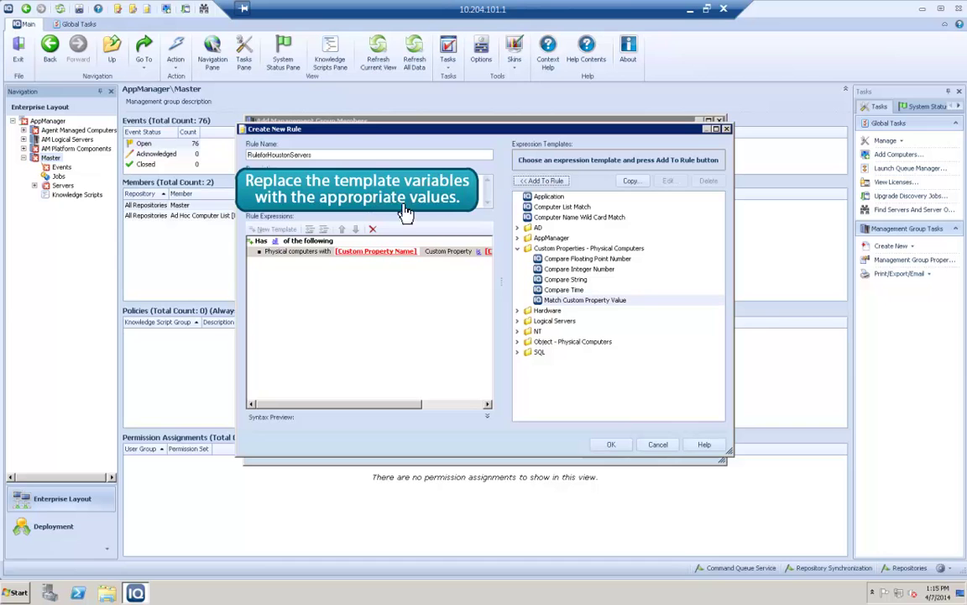
left_click(374, 251)
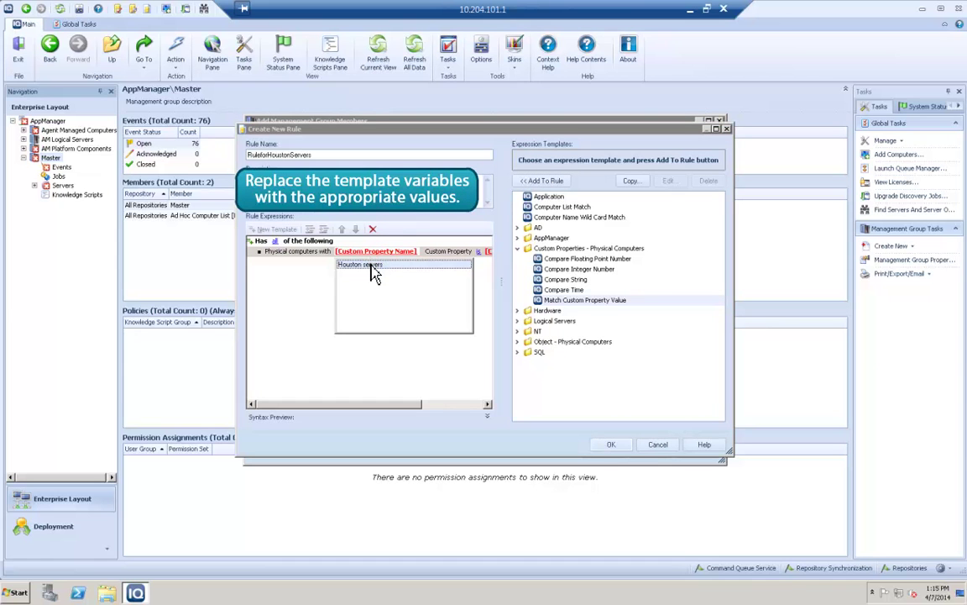
left_click(373, 265)
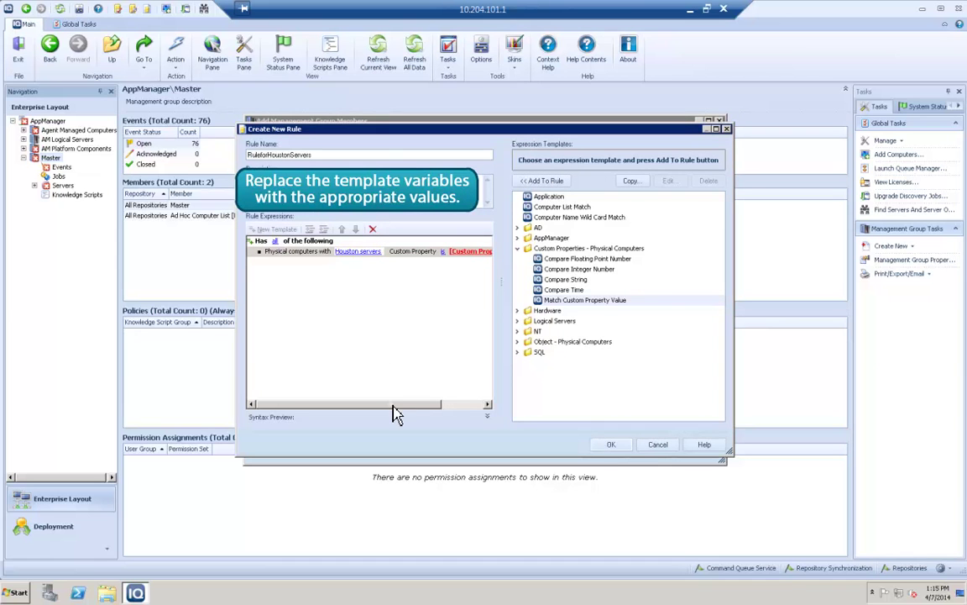
left_click_drag(394, 405, 456, 412)
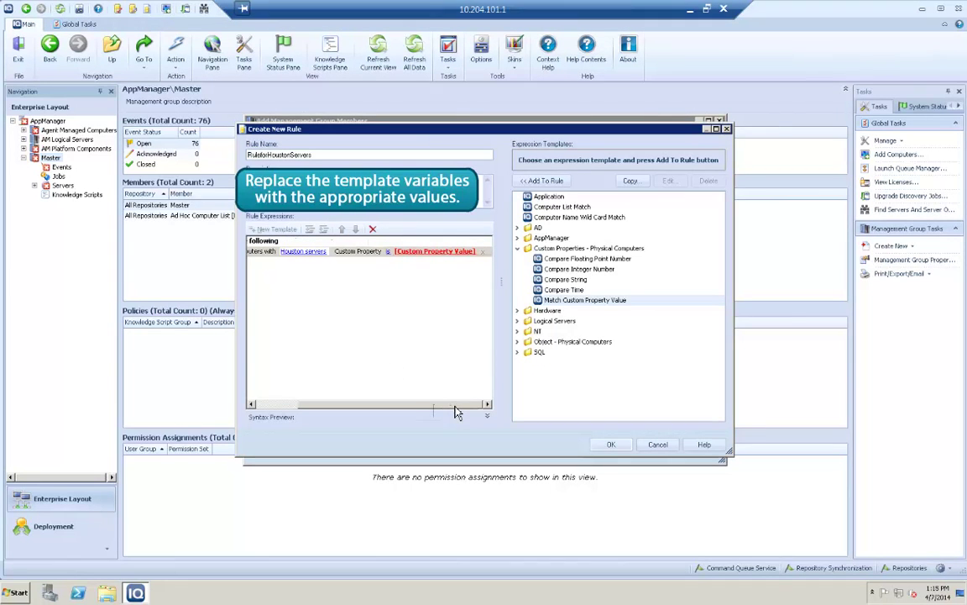
left_click(428, 253)
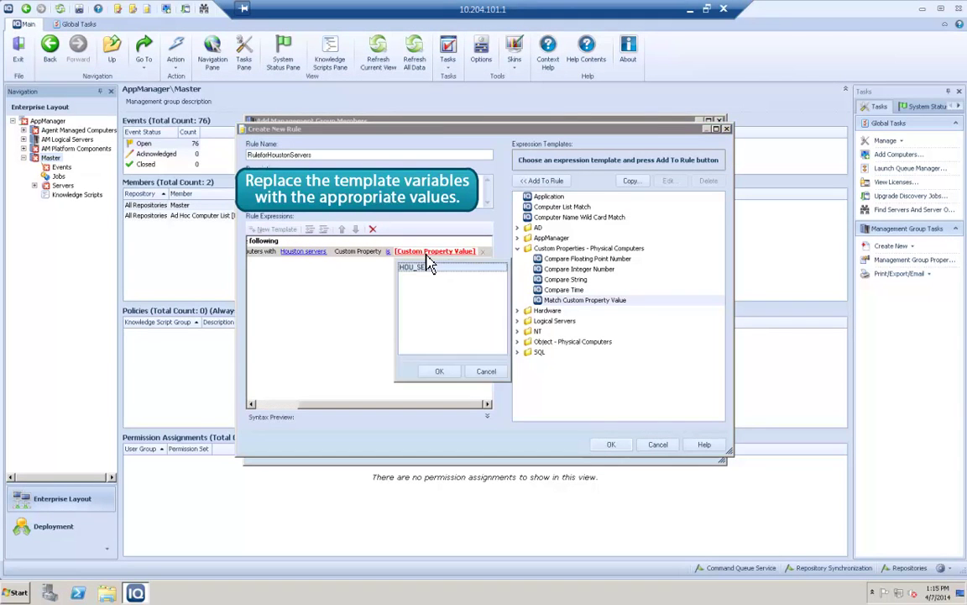
key("Return")
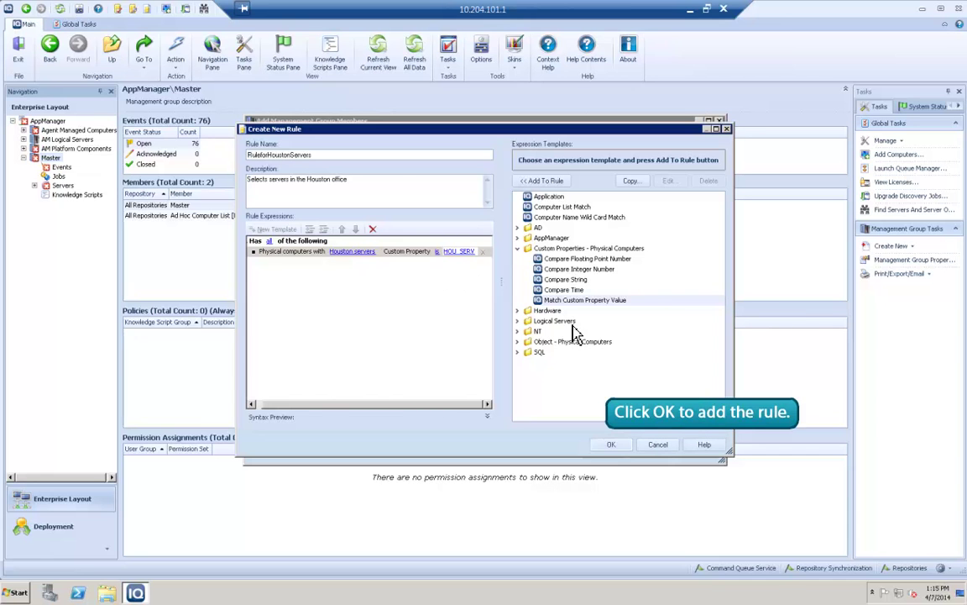
Step: Save the rule, add RuleforHoustonServers as a group member and finish creating the management group
left_click(610, 446)
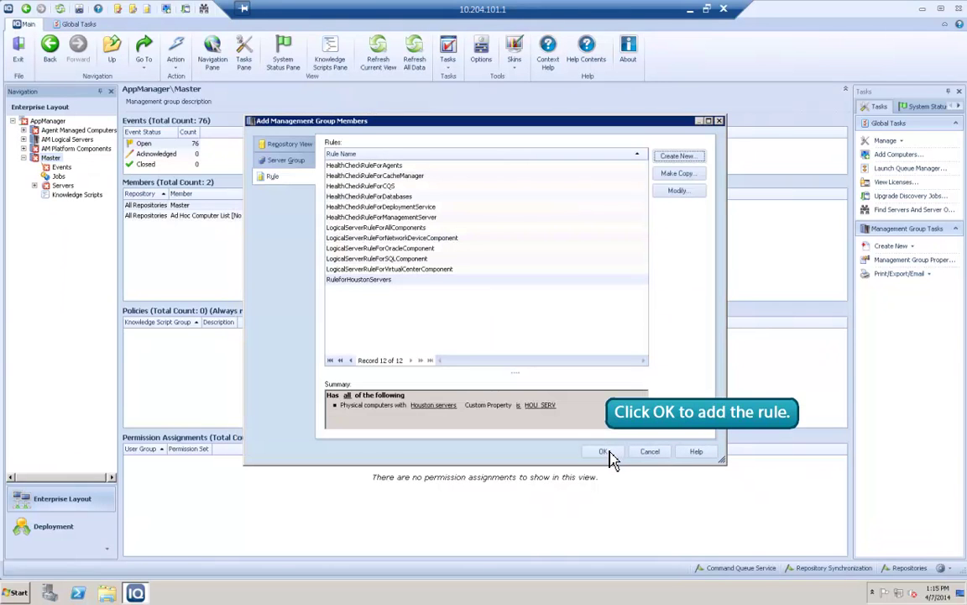
left_click(611, 454)
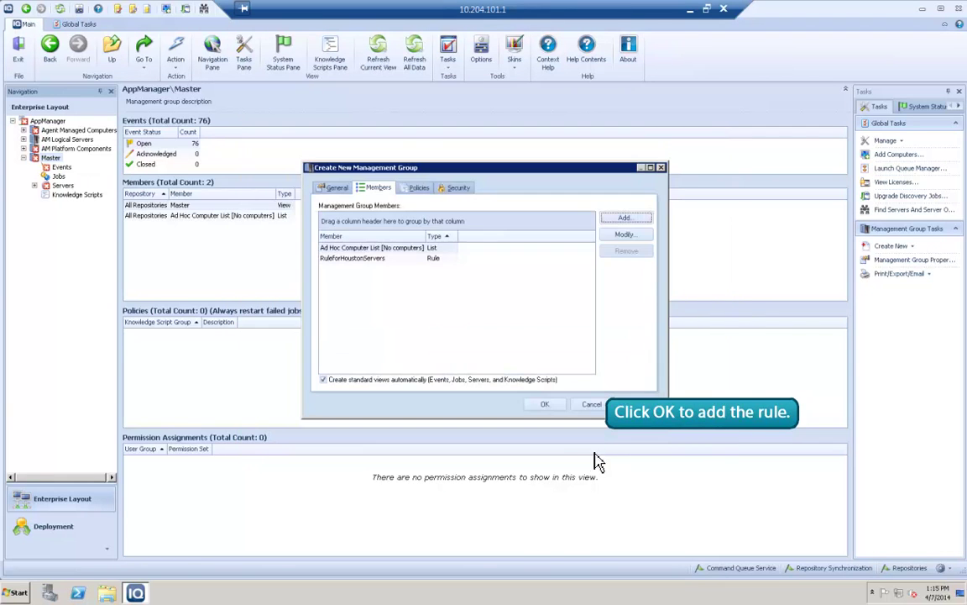
left_click(552, 409)
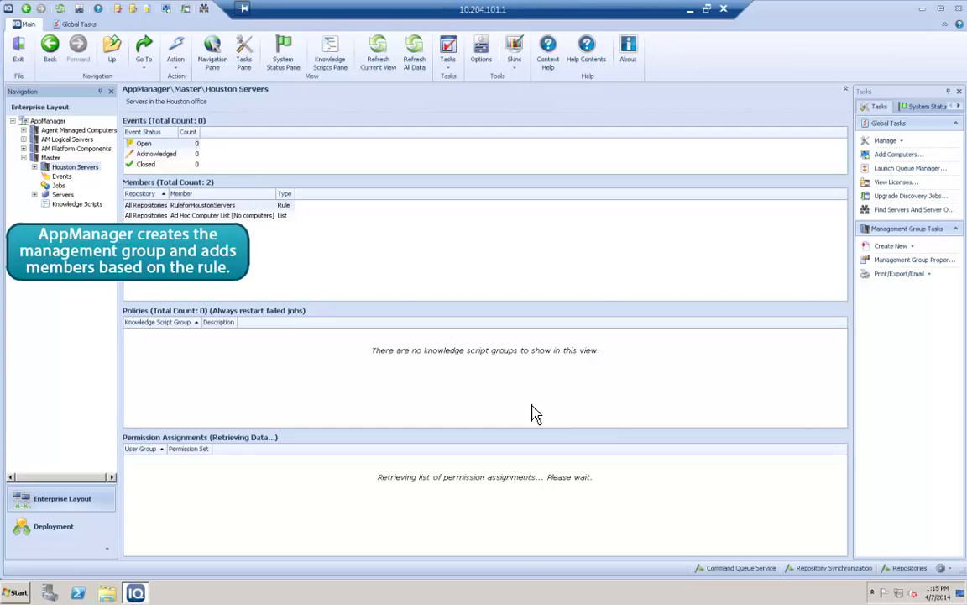
Step: Check which servers belong to the Houston Servers management group, refreshing its Servers view
left_click(35, 166)
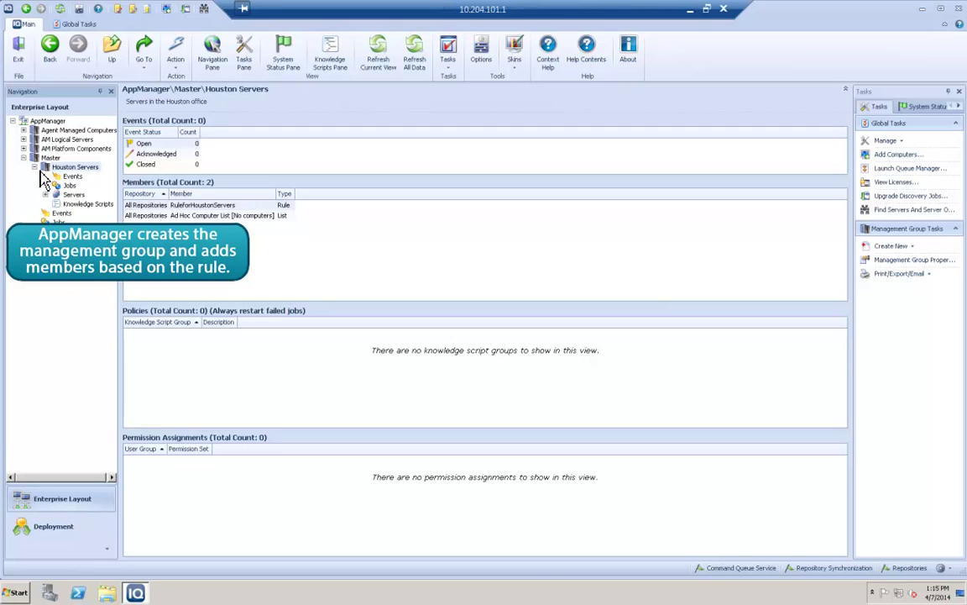
left_click(72, 194)
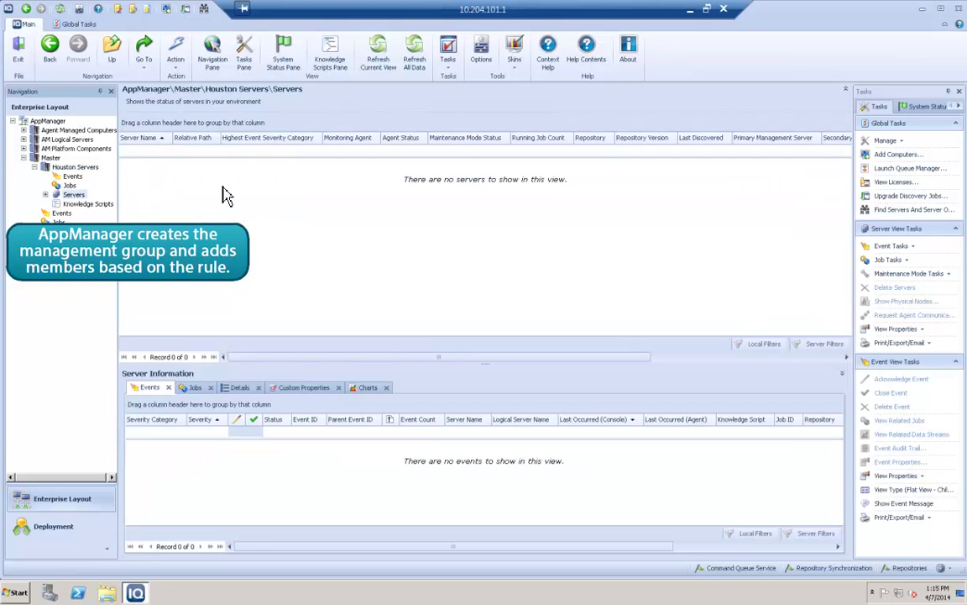
left_click(378, 72)
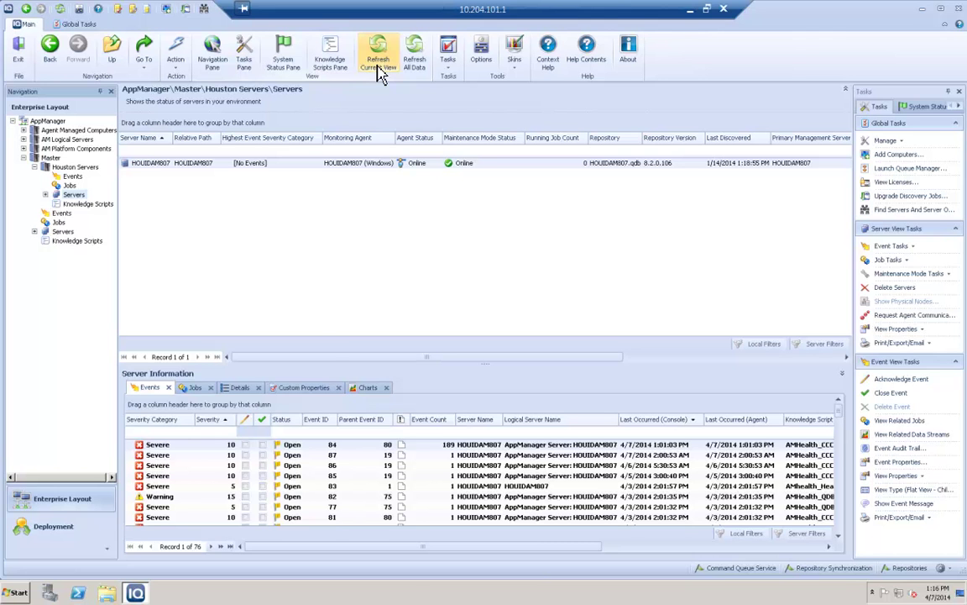
left_click(378, 71)
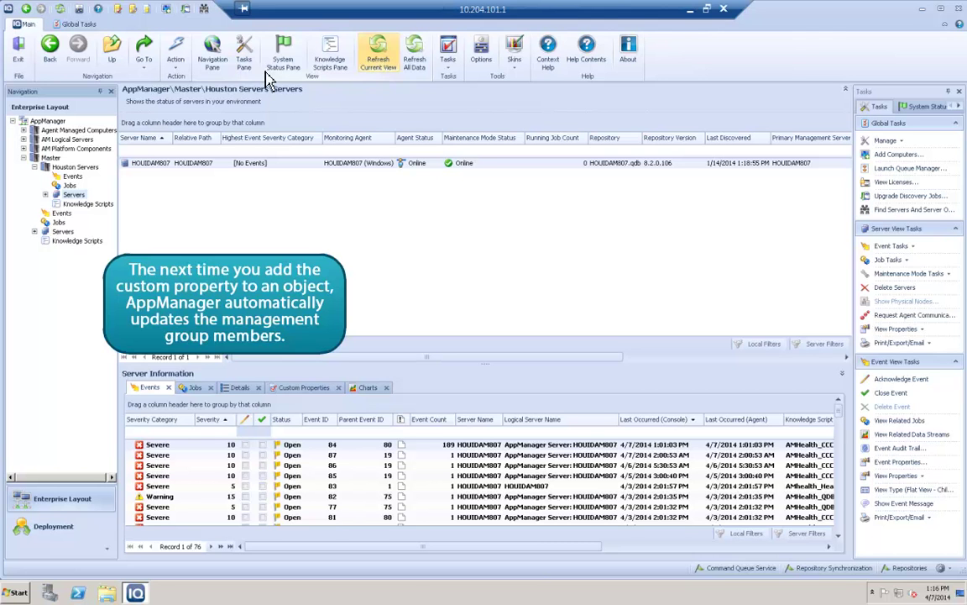
Step: Add the custom property Houston servers with the value HOU_SERV to server HOUIDAM808 in the Master group's server list
left_click(66, 233)
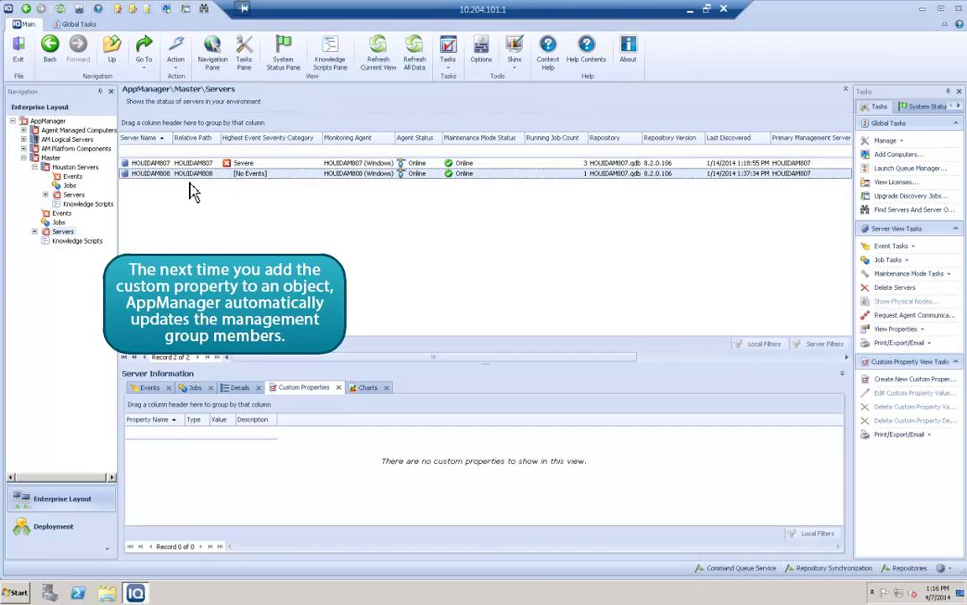
left_click(430, 396)
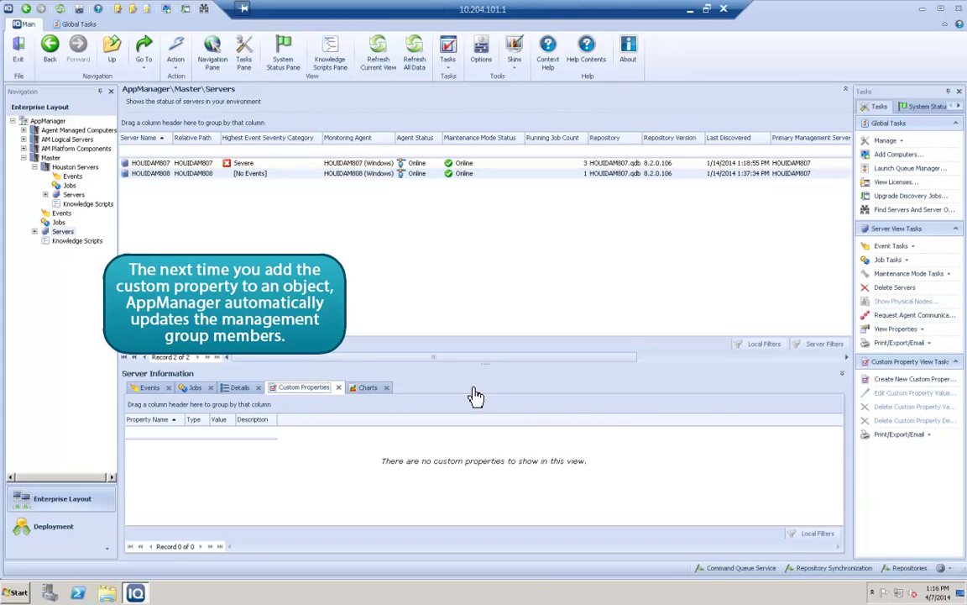
left_click(873, 380)
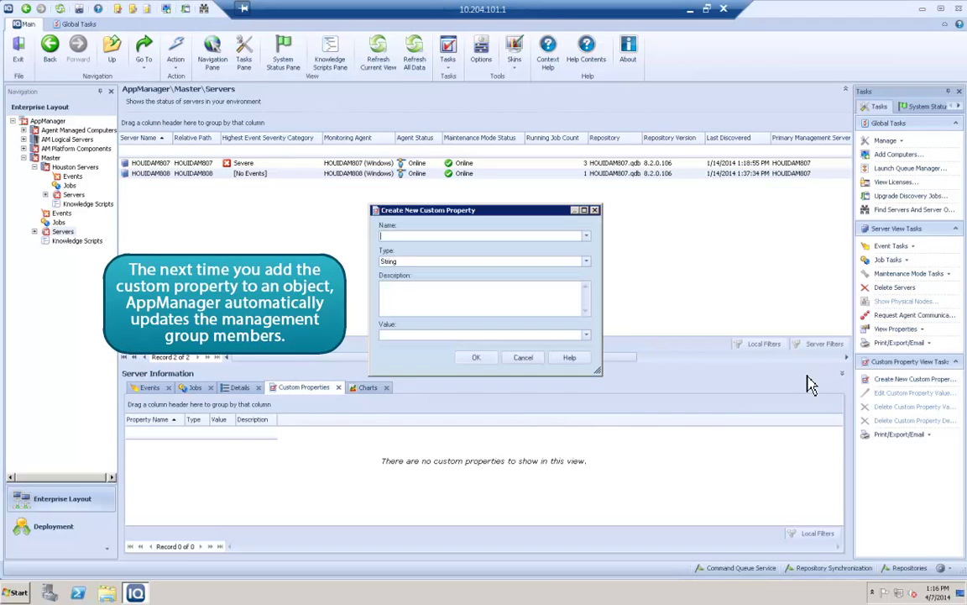
left_click(537, 236)
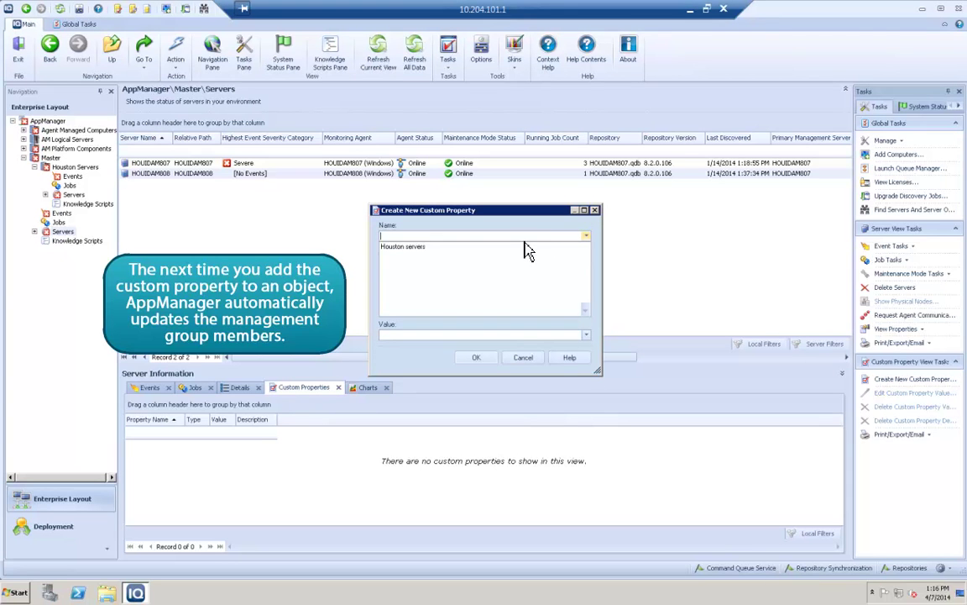
left_click(424, 247)
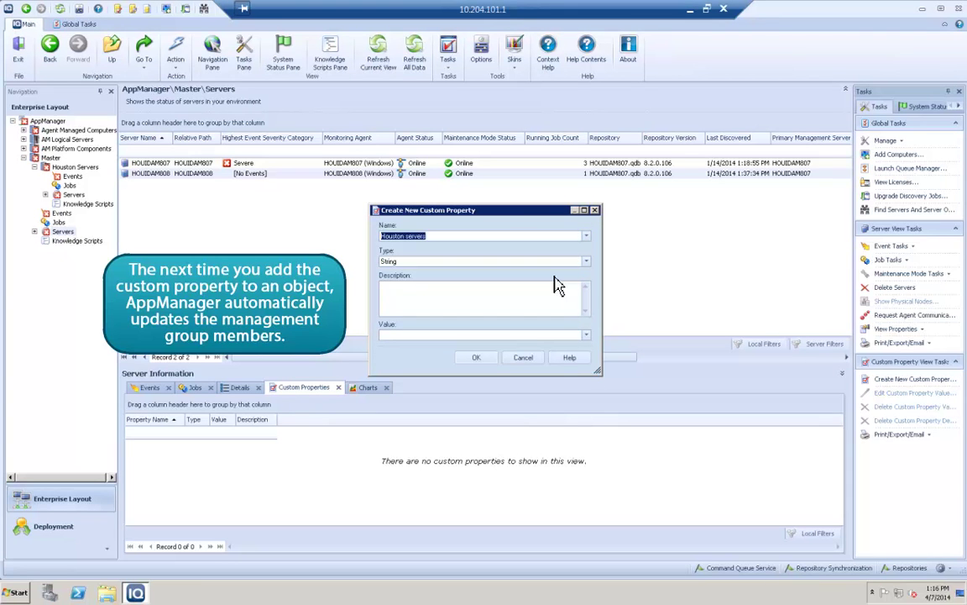
left_click(587, 335)
left_click(422, 346)
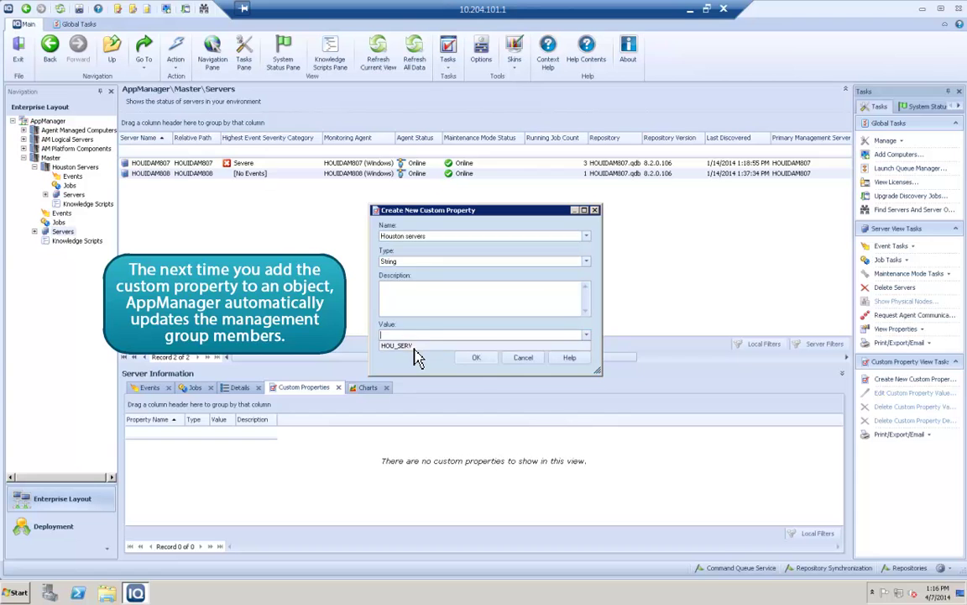
left_click(476, 358)
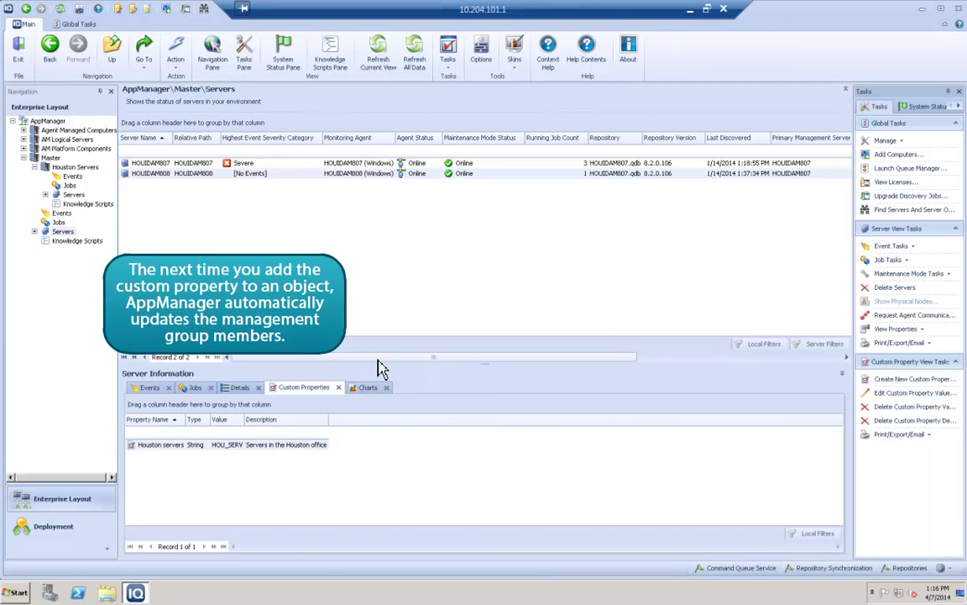
Step: Refresh the server list of the Houston Servers management group to check whether HOUIDAM808 is now a member
left_click(75, 195)
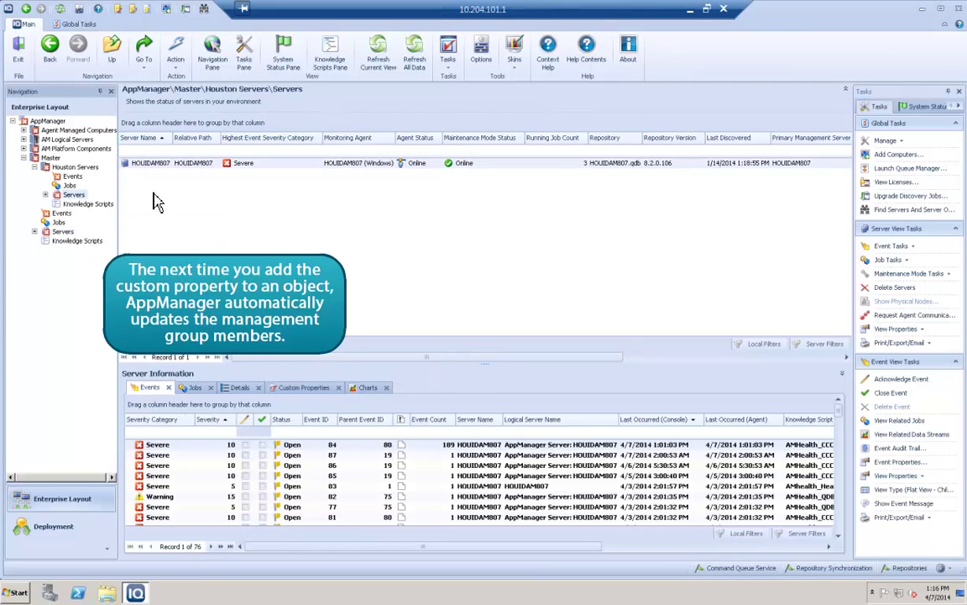
left_click(378, 68)
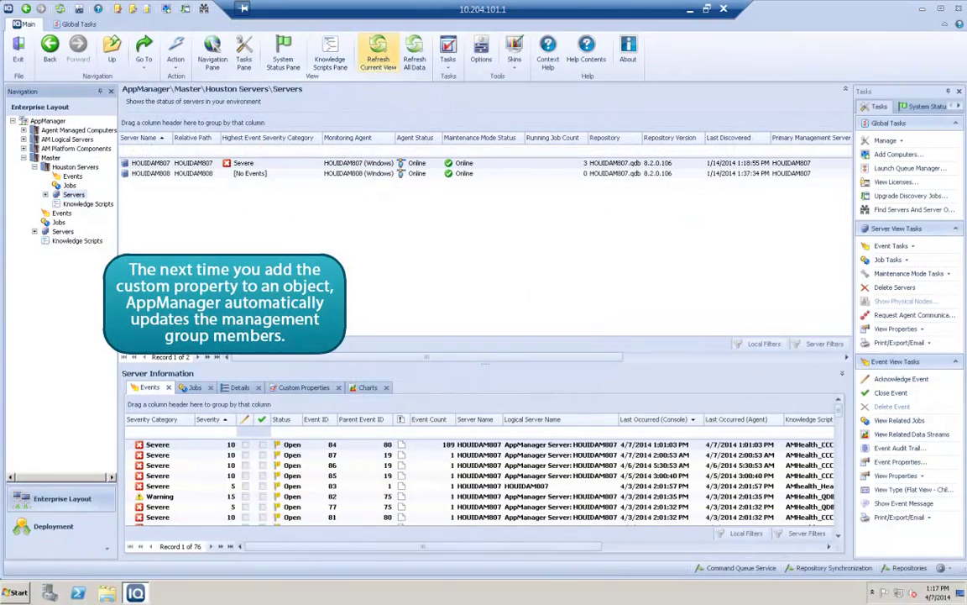